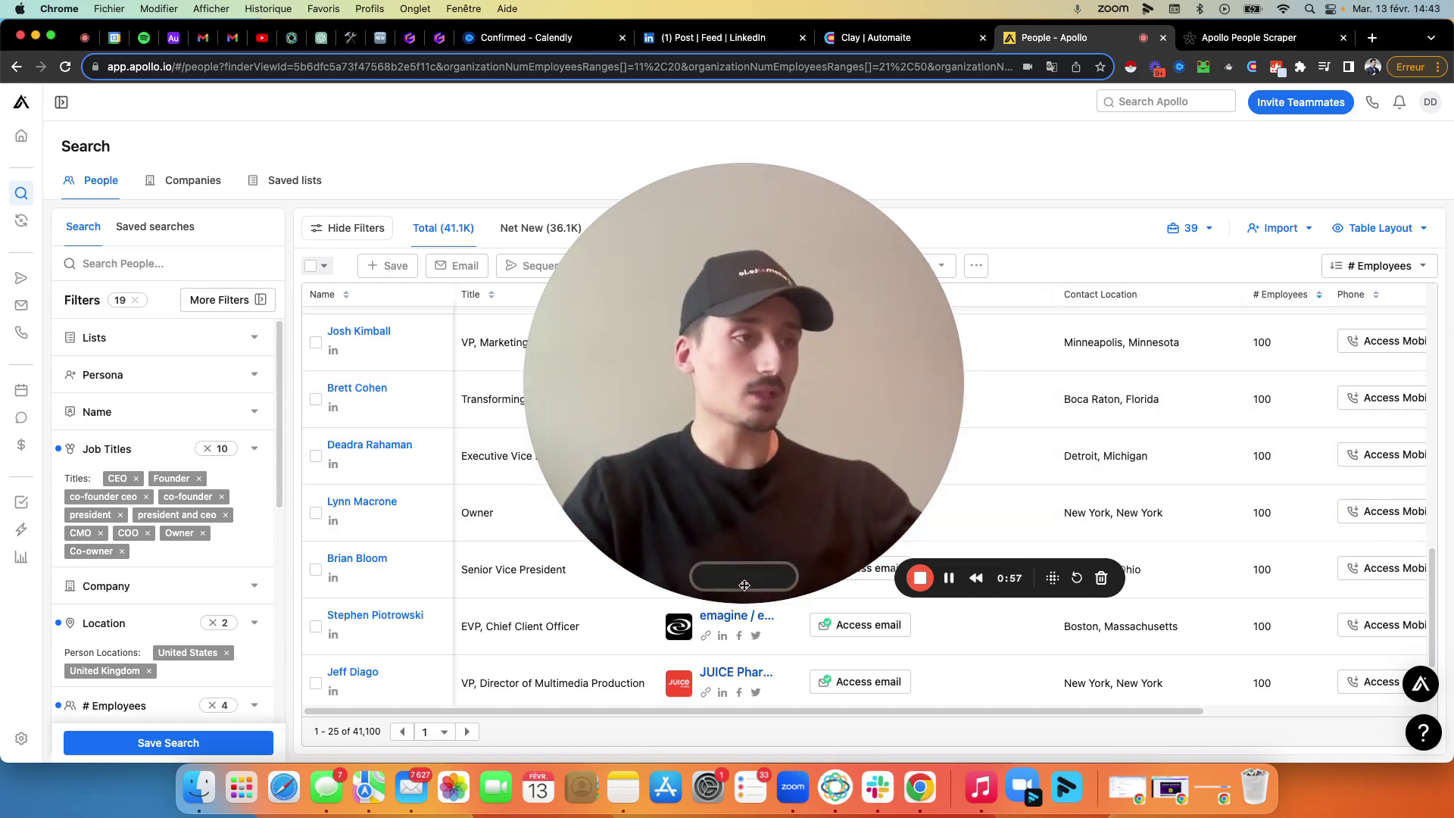
Copy the URL of the 41.1K-lead Apollo search and switch to the Apollo Scraper Live form.
{"action": "left_click", "coordinate": [726, 548]}
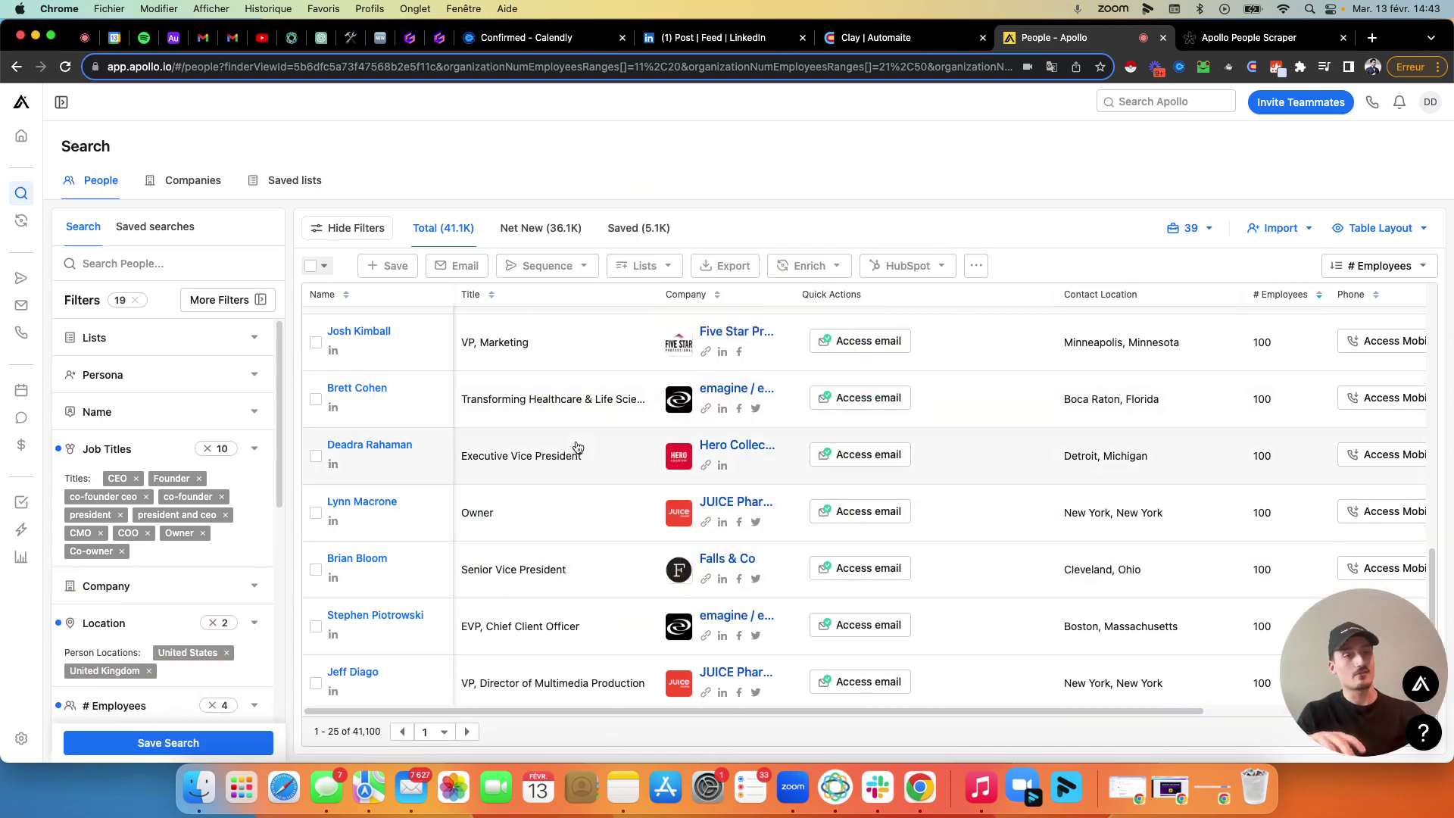
{"action": "scroll", "coordinate": [219, 480], "scroll_direction": "down", "scroll_amount": 10}
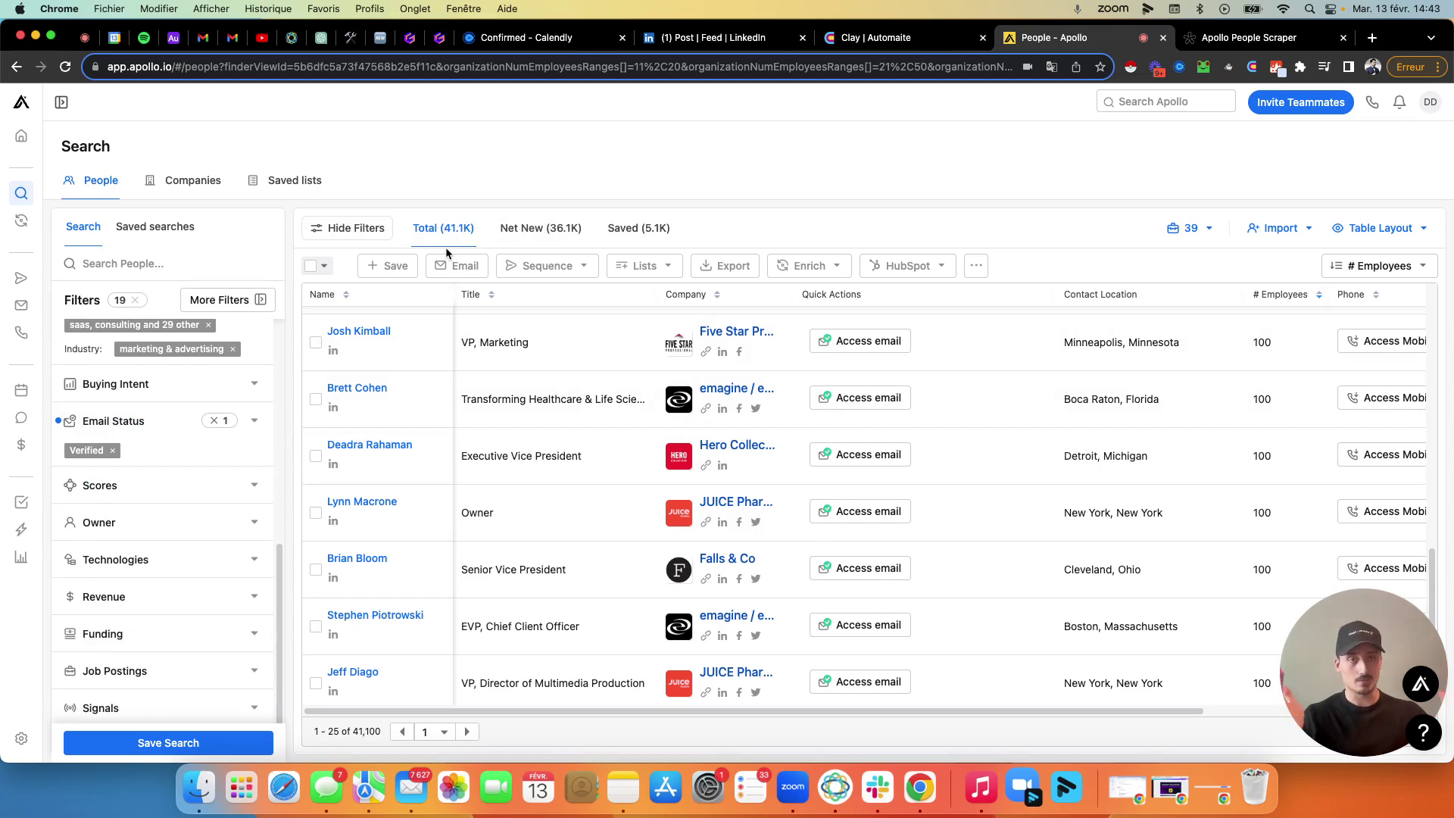
{"action": "scroll", "coordinate": [208, 321], "scroll_direction": "up", "scroll_amount": 10}
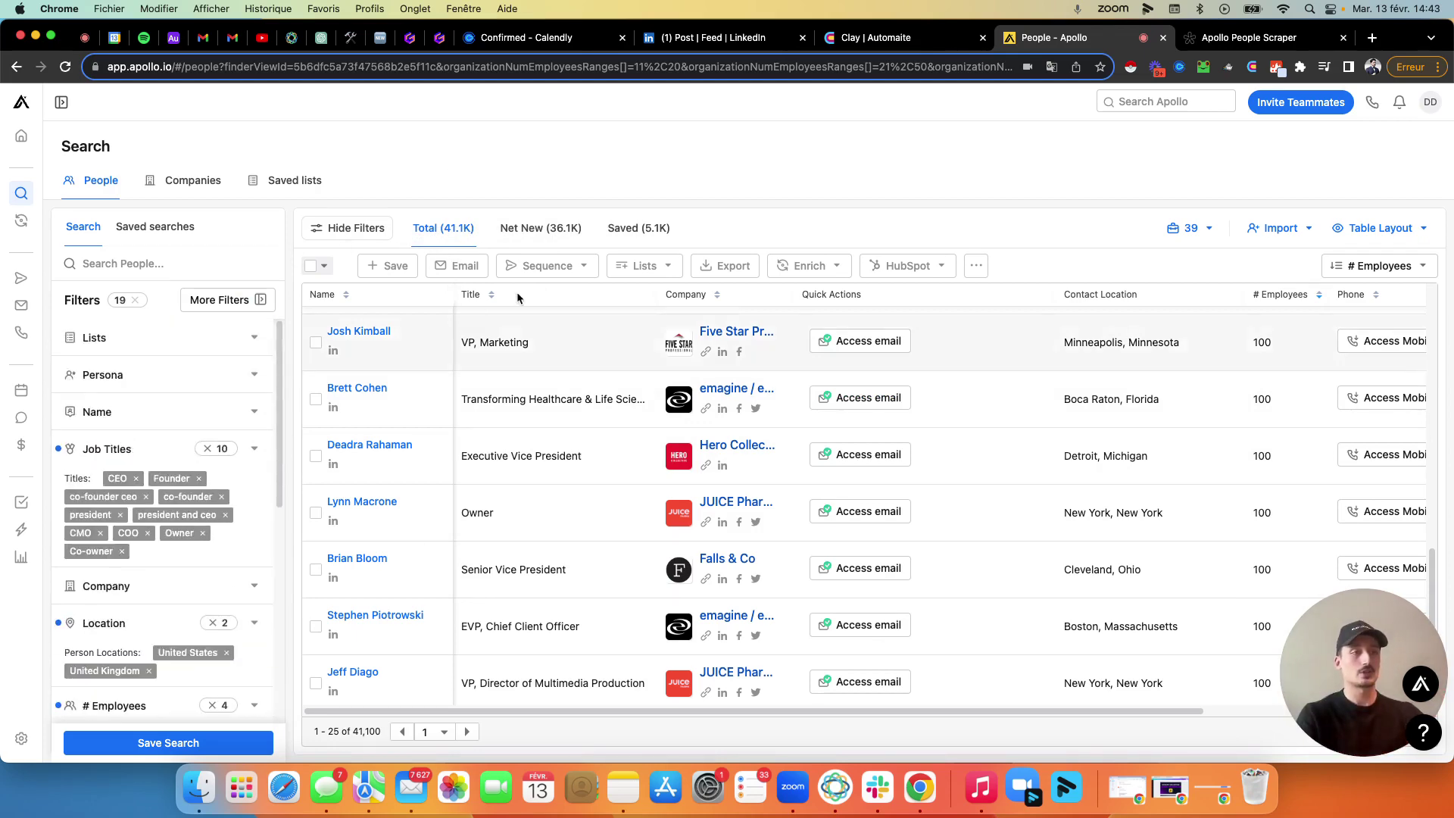
{"action": "scroll", "coordinate": [517, 292], "scroll_direction": "up", "scroll_amount": 5}
{"action": "scroll", "coordinate": [921, 578], "scroll_direction": "up", "scroll_amount": 3}
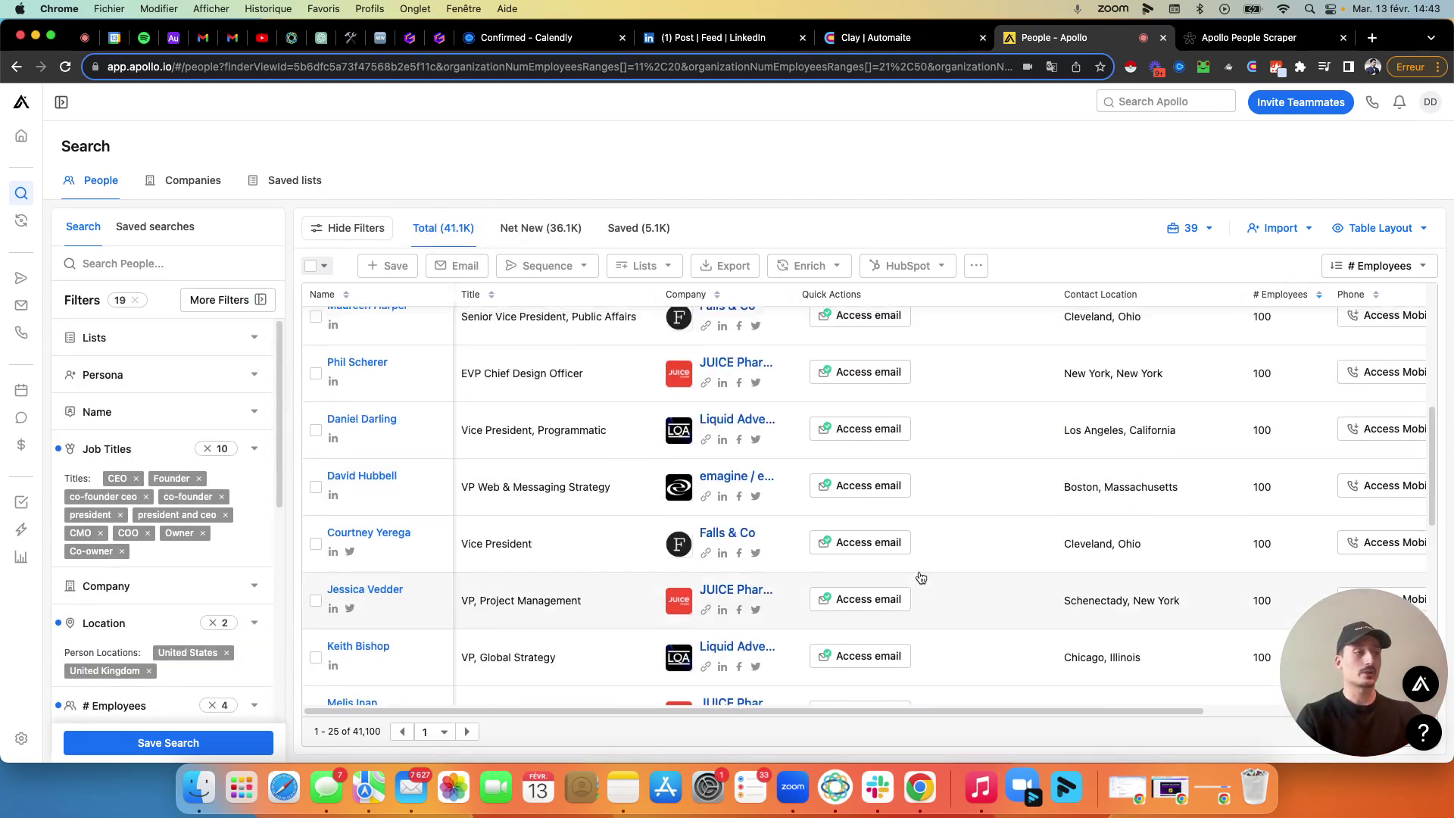
{"action": "scroll", "coordinate": [921, 578], "scroll_direction": "up", "scroll_amount": 5}
{"action": "left_click", "coordinate": [402, 67]}
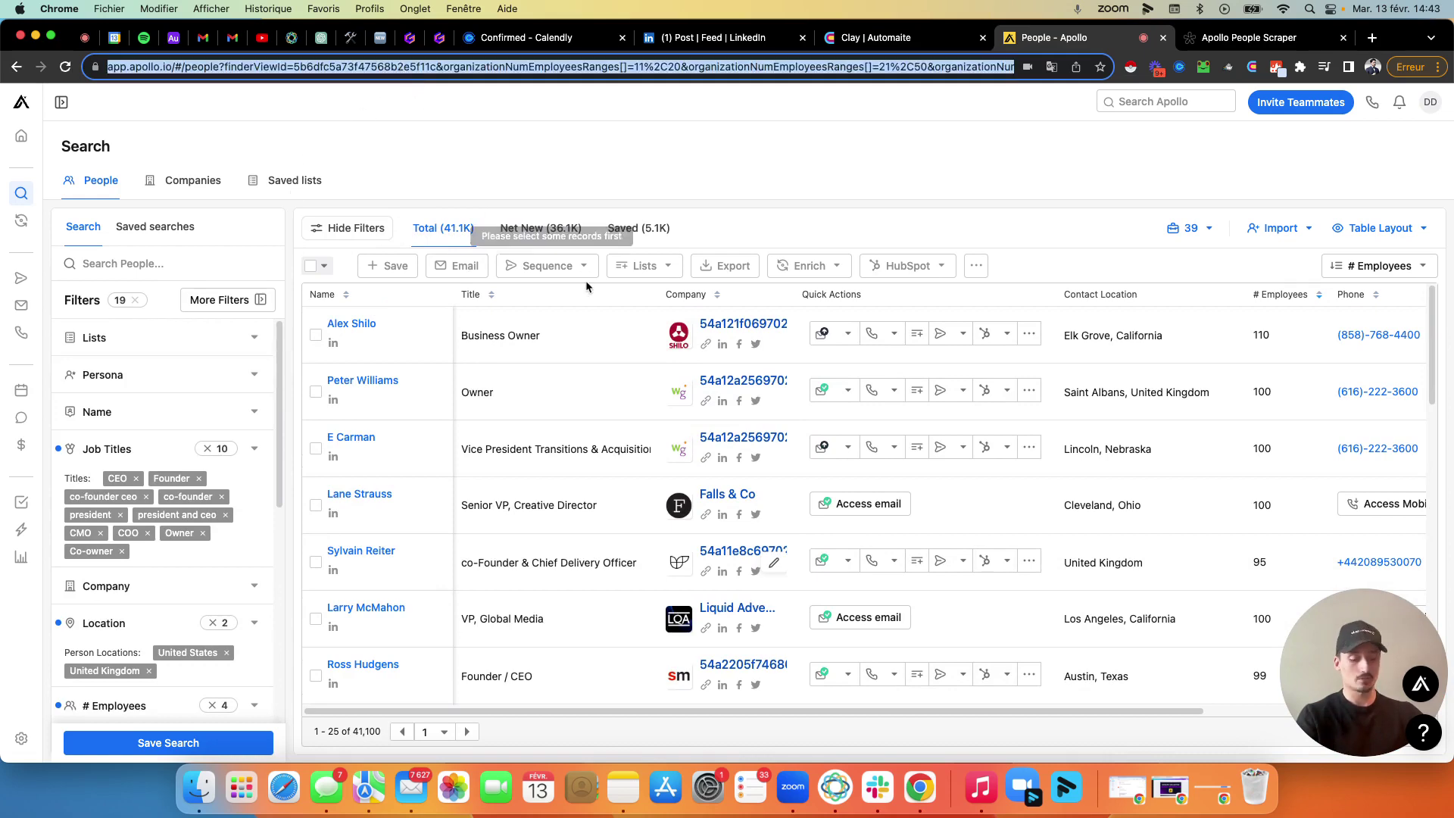
{"action": "left_click", "coordinate": [1248, 37]}
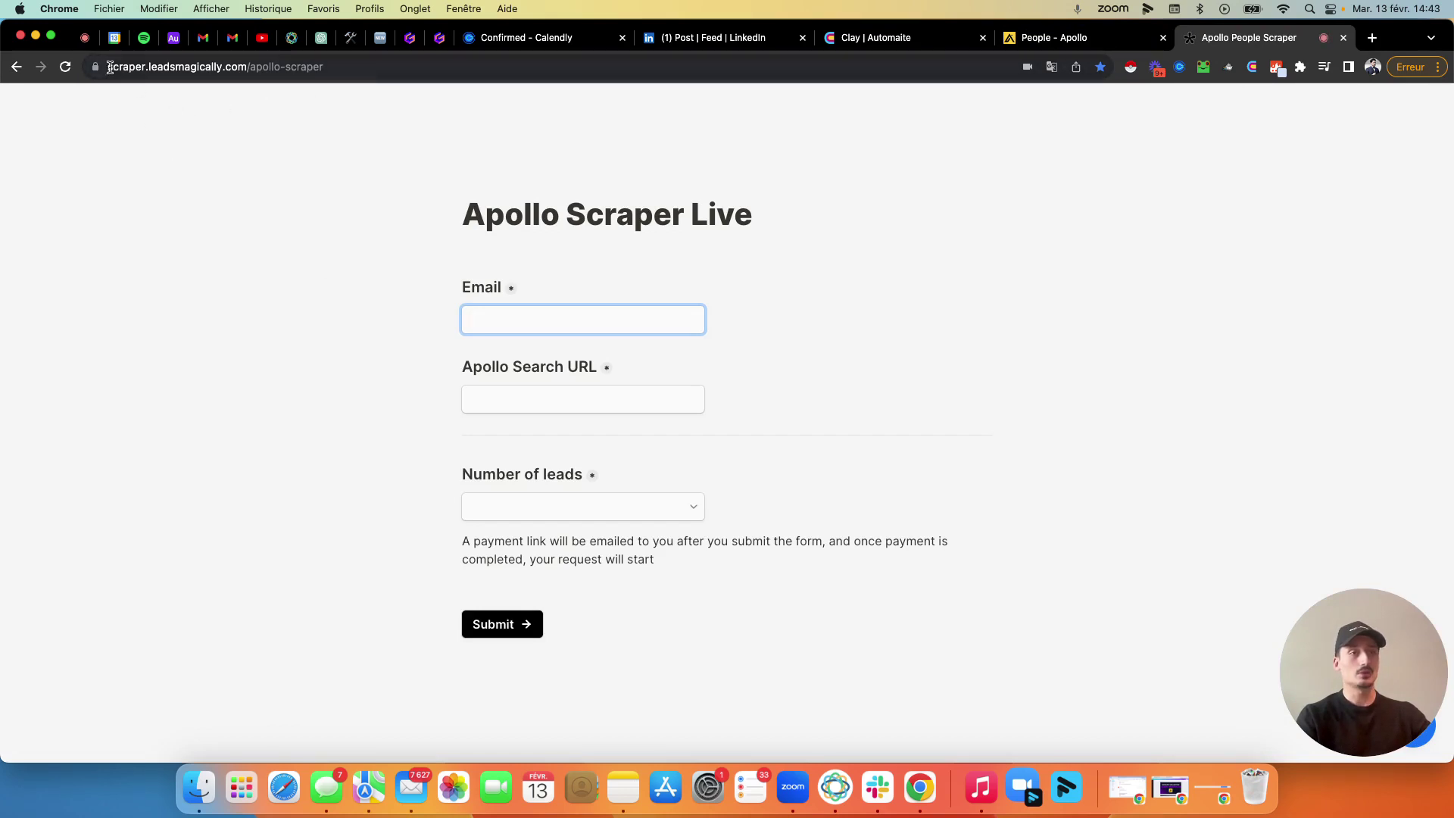
Enter the contact e-mail and paste the copied Apollo search URL into the order form.
{"action": "left_click_drag", "start_coordinate": [110, 67], "coordinate": [334, 67]}
{"action": "left_click", "coordinate": [306, 175]}
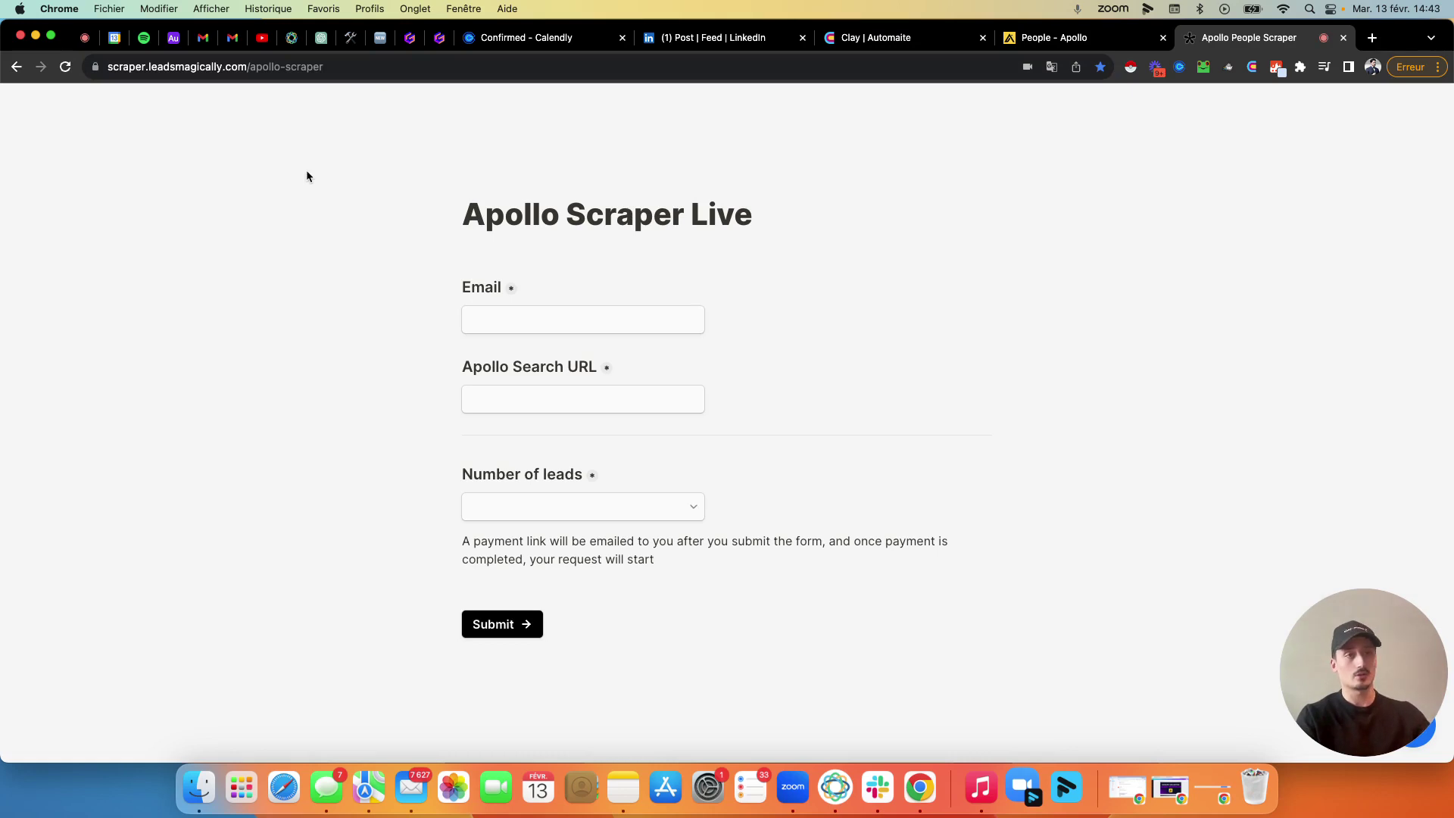
{"action": "left_click", "coordinate": [598, 325]}
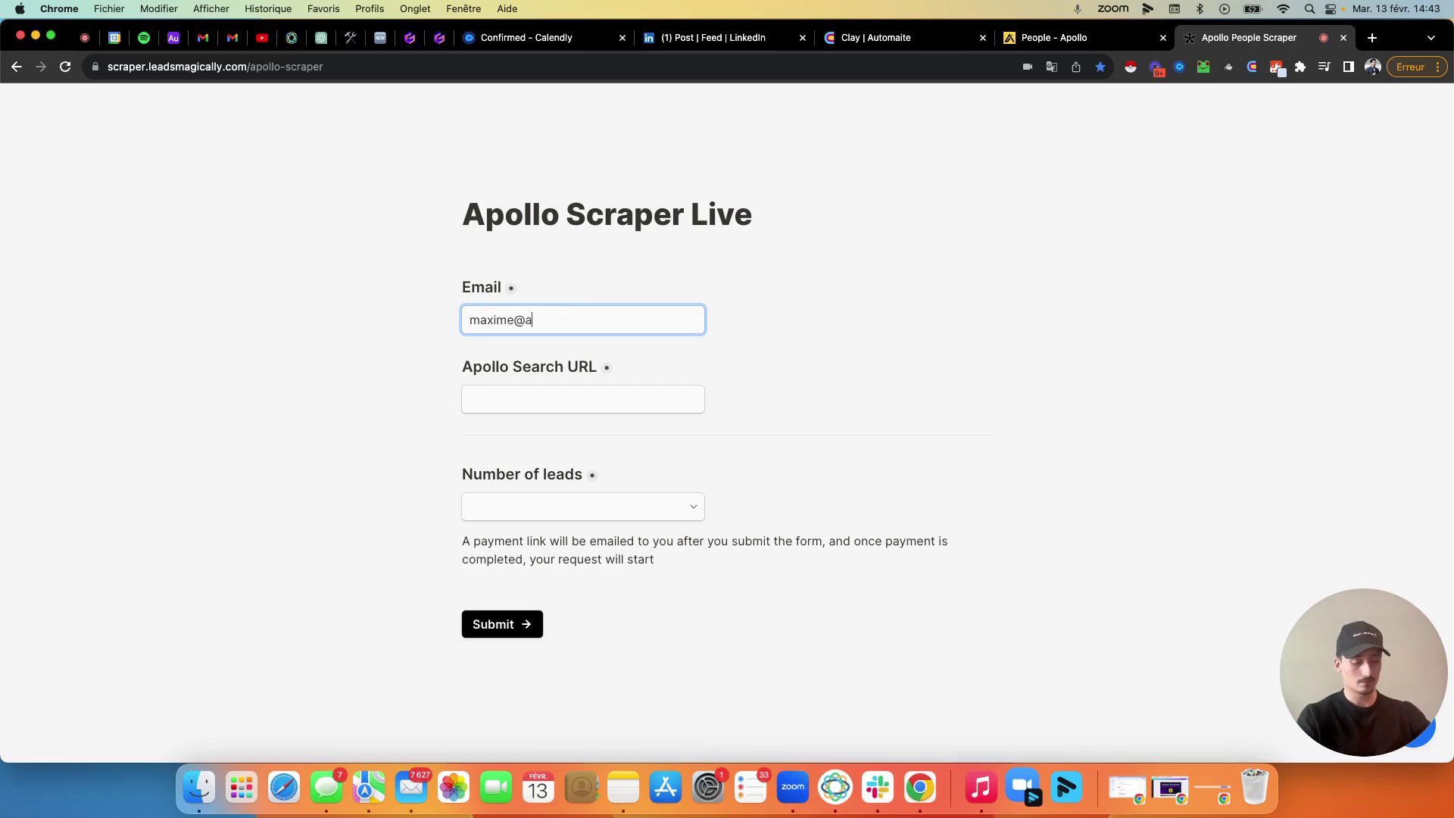
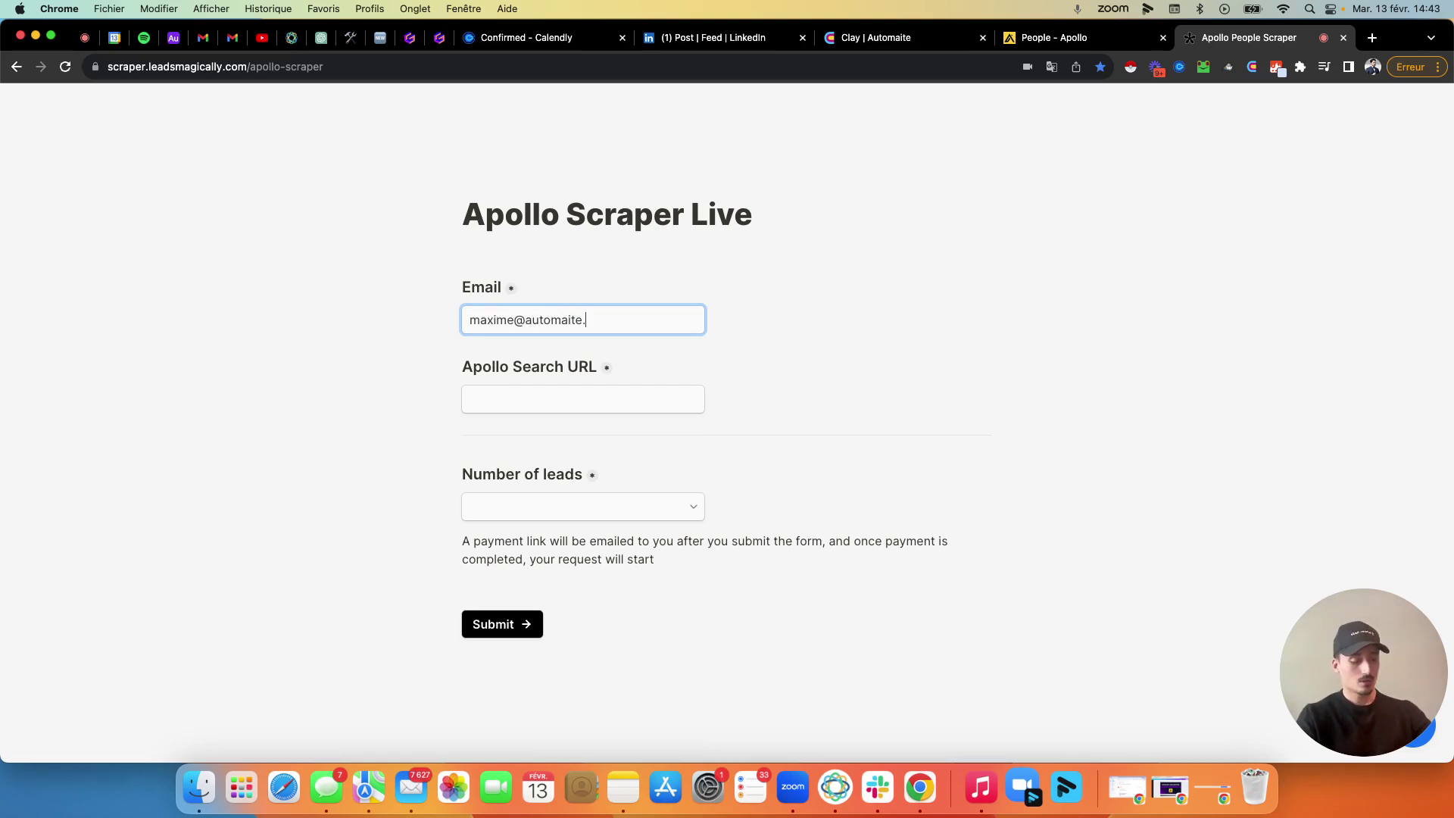
{"action": "left_click", "coordinate": [628, 400]}
{"action": "key", "text": "super+v"}
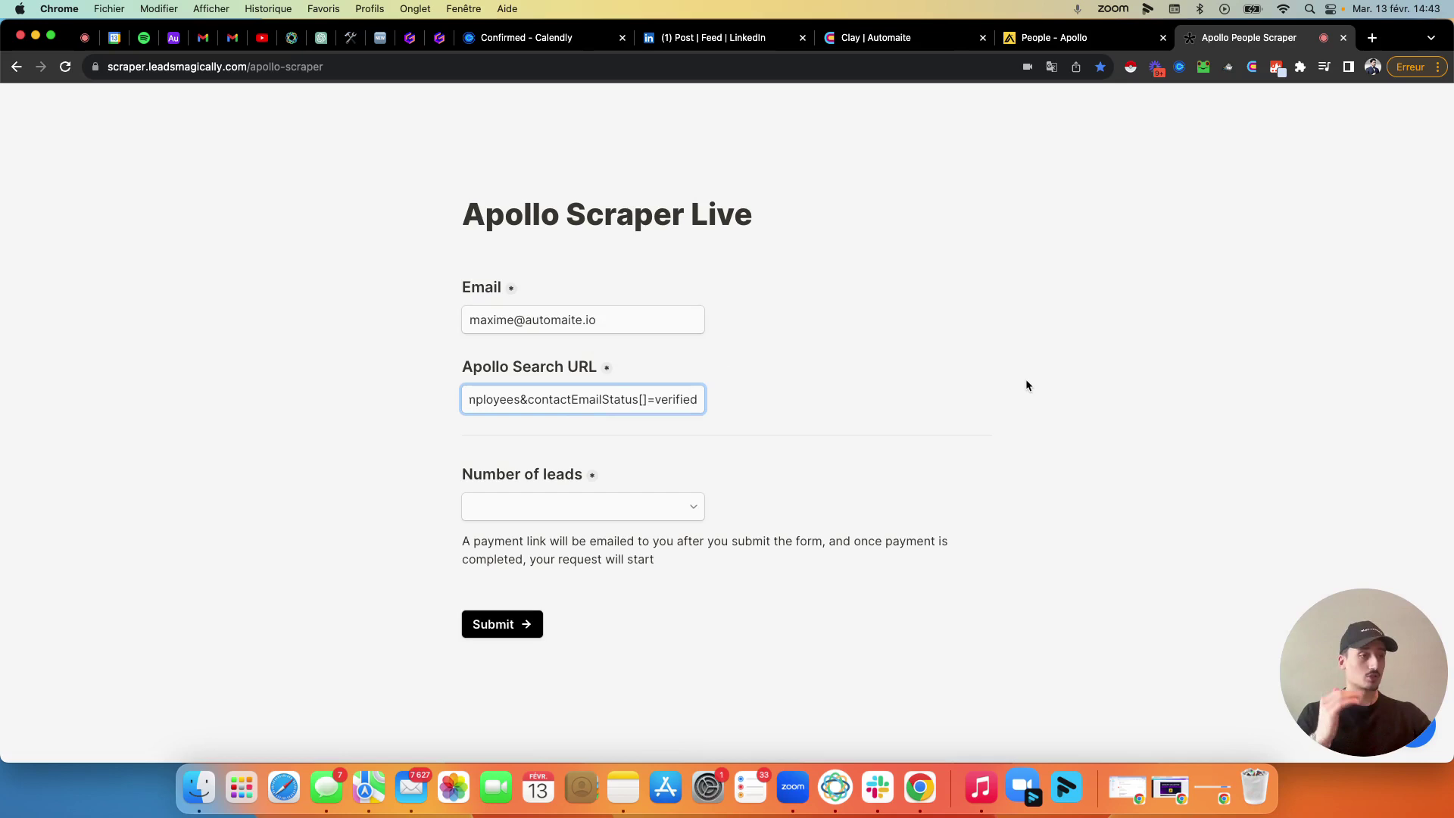
Choose 41000 as the Number of leads, quoted at $123.
{"action": "left_click", "coordinate": [505, 506]}
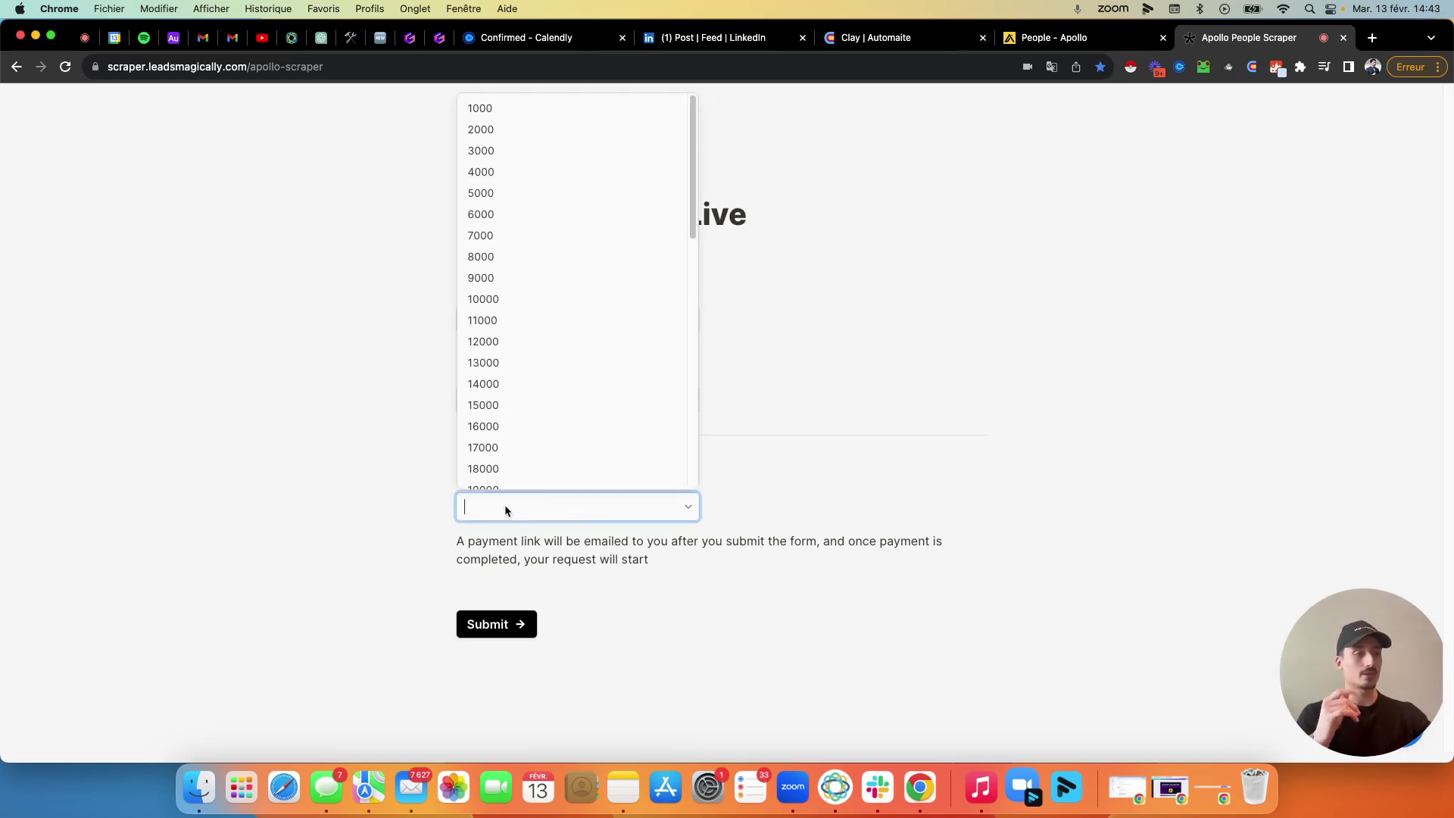
{"action": "scroll", "coordinate": [605, 321], "scroll_direction": "down", "scroll_amount": 3}
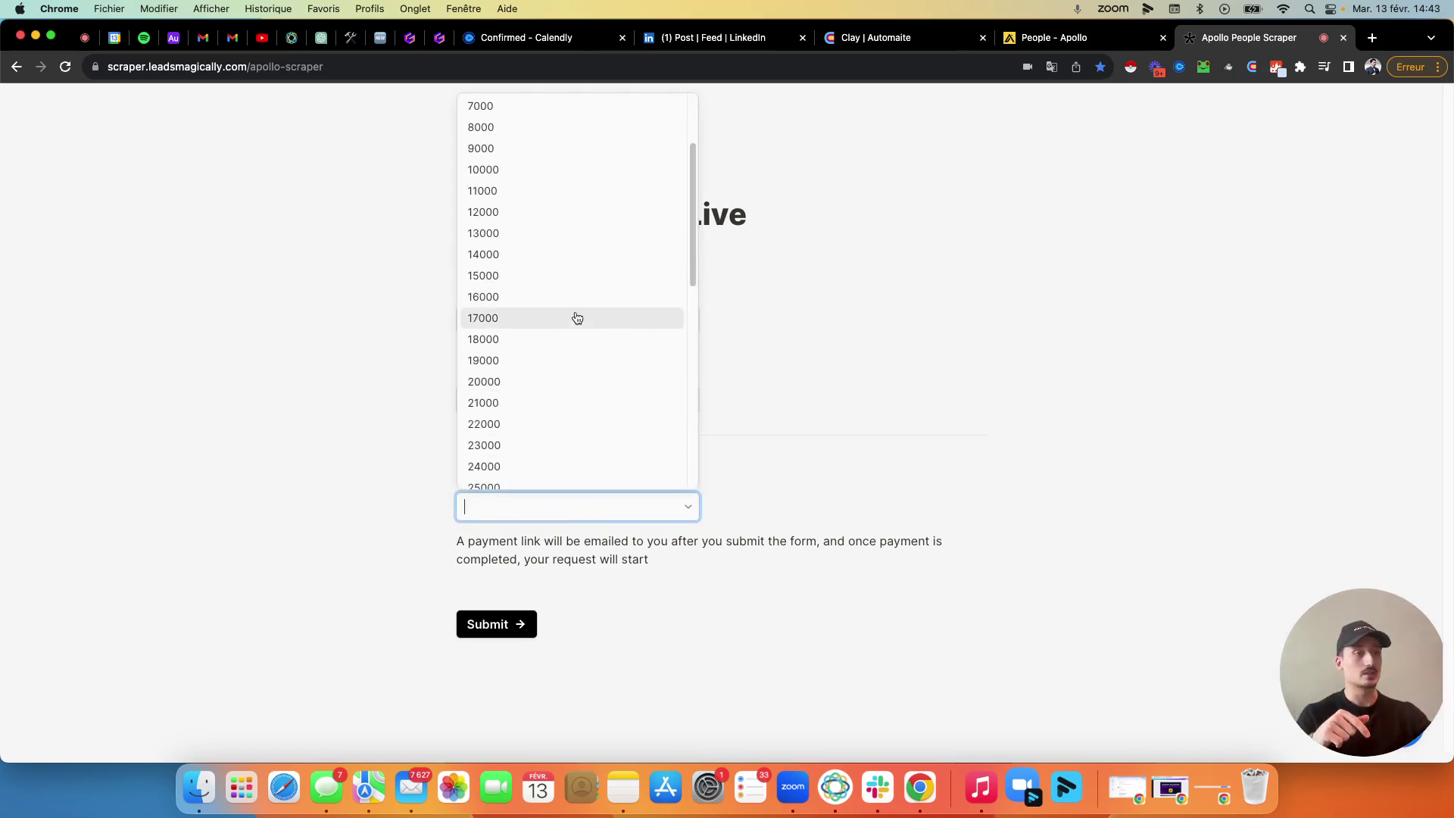
{"action": "scroll", "coordinate": [539, 326], "scroll_direction": "down", "scroll_amount": 2}
{"action": "scroll", "coordinate": [540, 345], "scroll_direction": "down", "scroll_amount": 8}
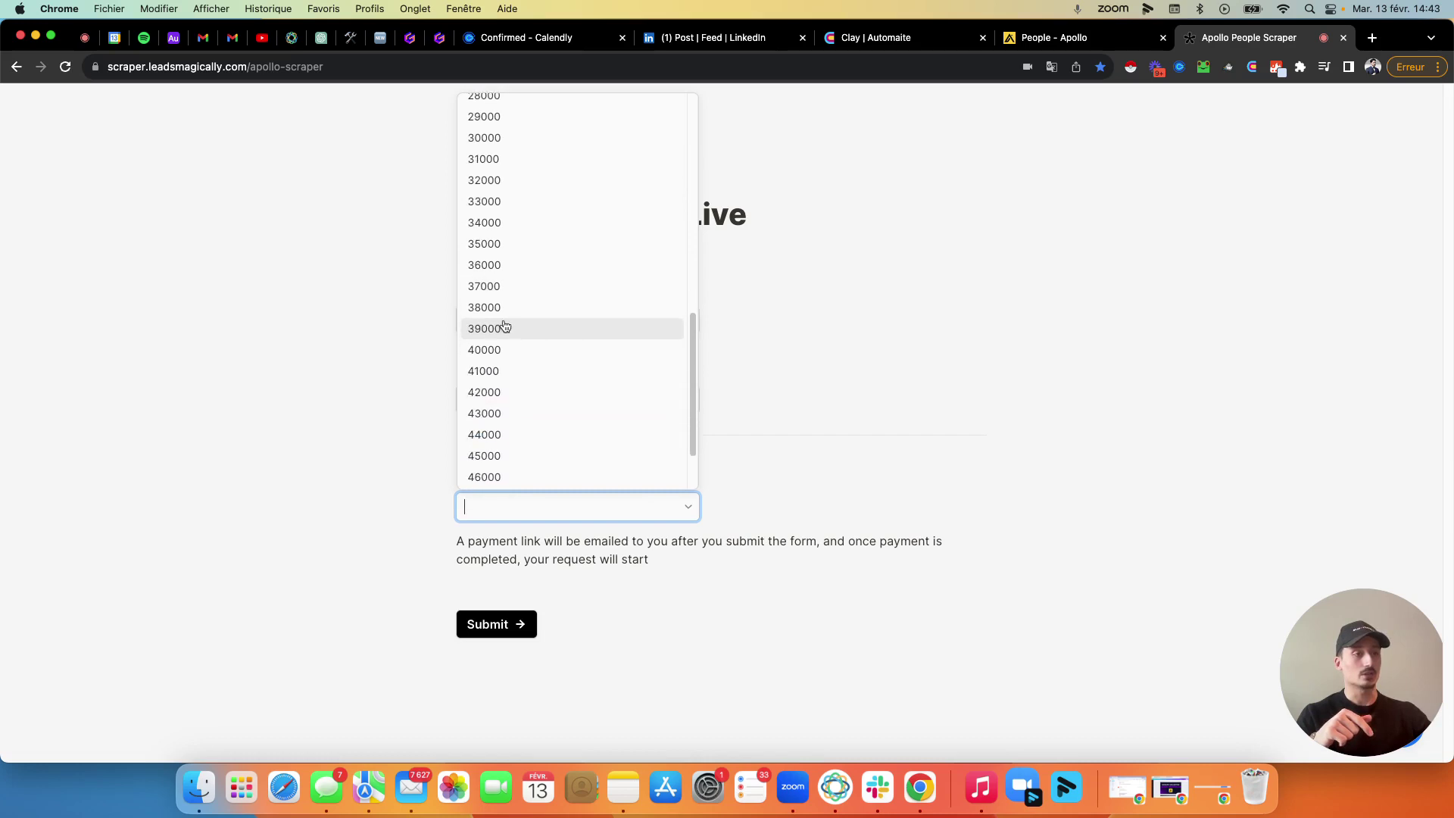
{"action": "left_click", "coordinate": [509, 365]}
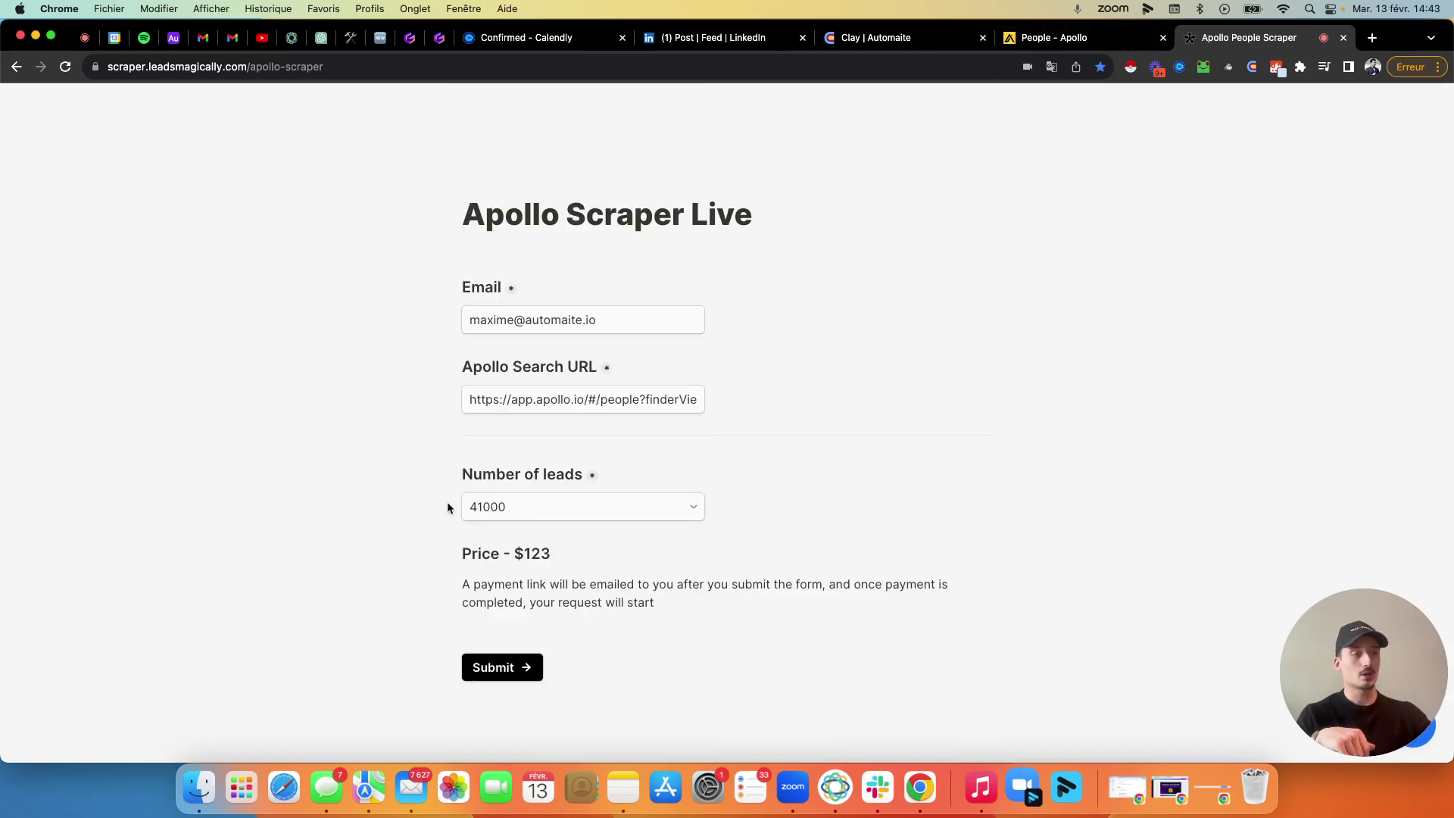
Reduce the order to 10000 leads, dropping the price from $123 to $40.
{"action": "triple_click", "coordinate": [528, 555]}
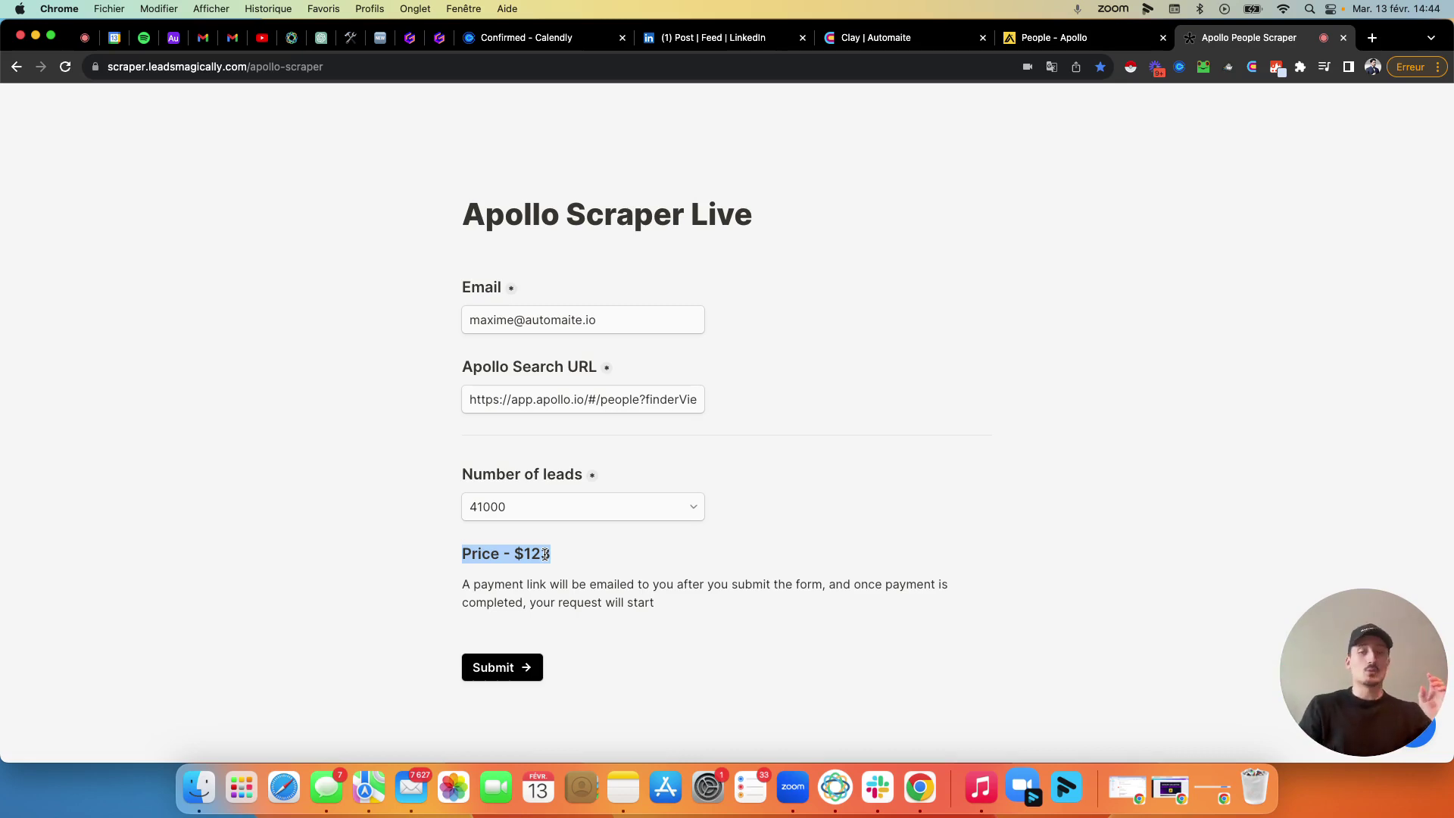
{"action": "left_click", "coordinate": [520, 504]}
{"action": "scroll", "coordinate": [572, 461], "scroll_direction": "up", "scroll_amount": 10}
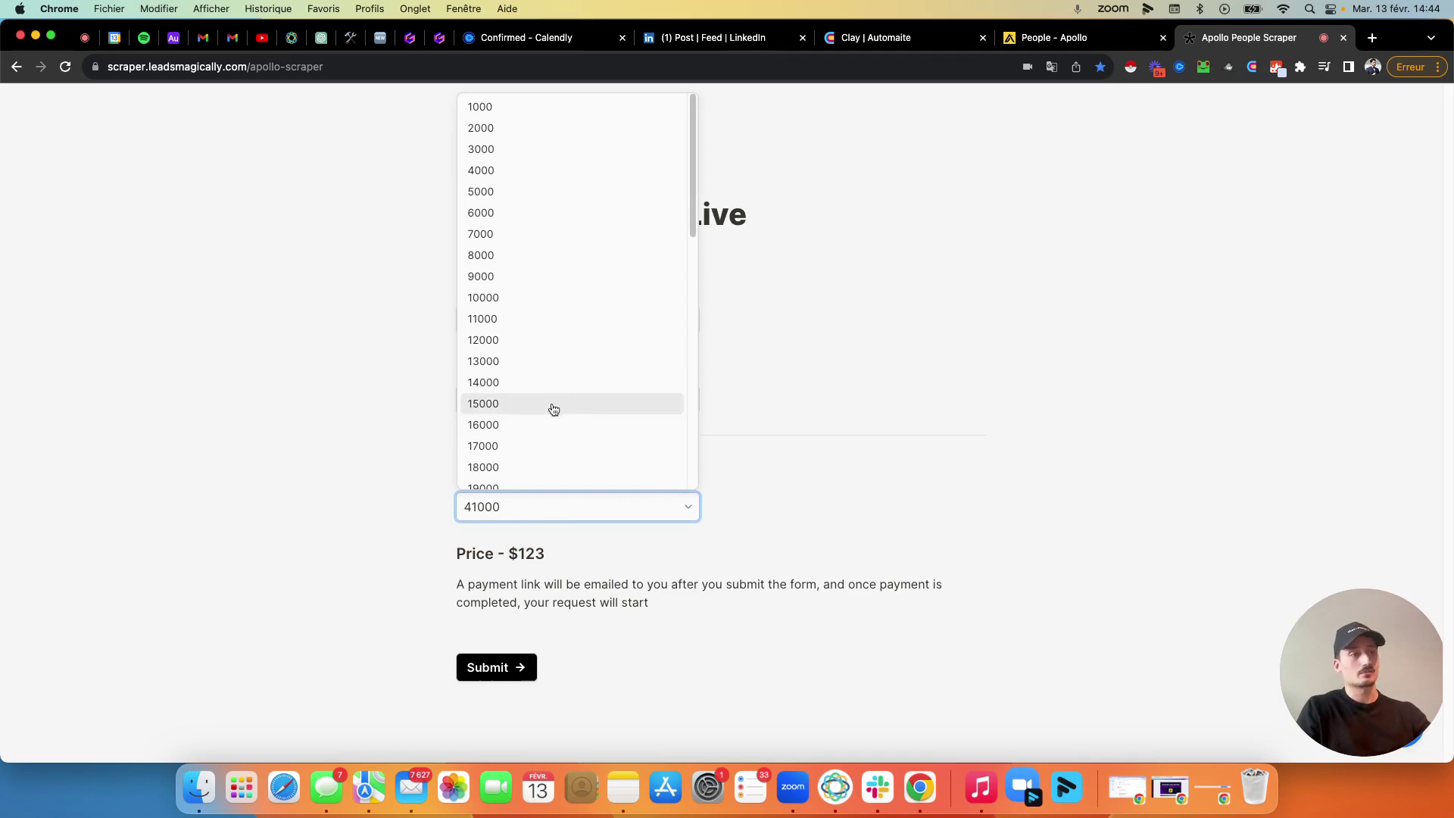
{"action": "left_click", "coordinate": [498, 299]}
{"action": "triple_click", "coordinate": [531, 556]}
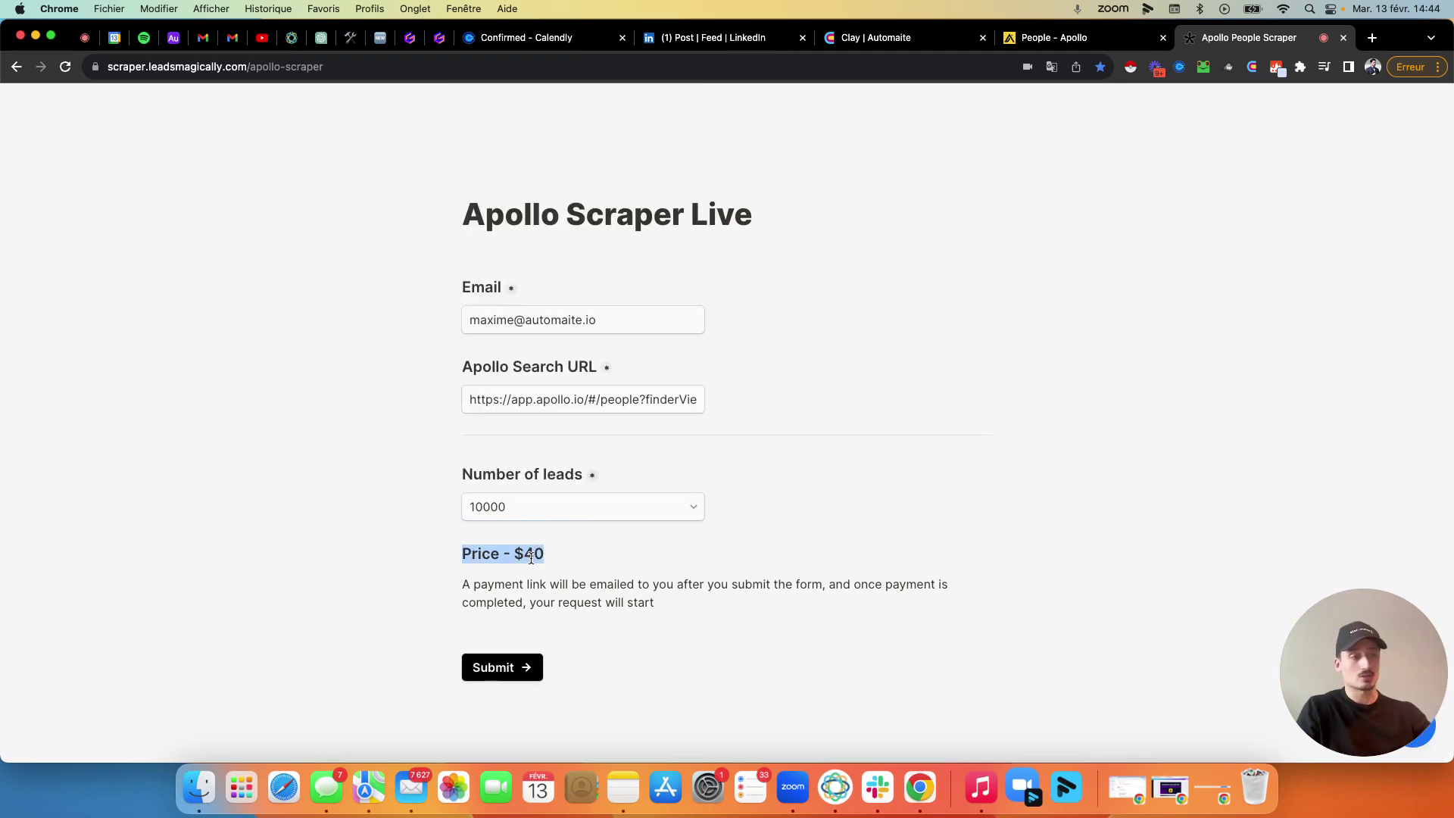
Reduce the order further to 5000 leads, bringing the quoted price to $20.
{"action": "left_click", "coordinate": [512, 509]}
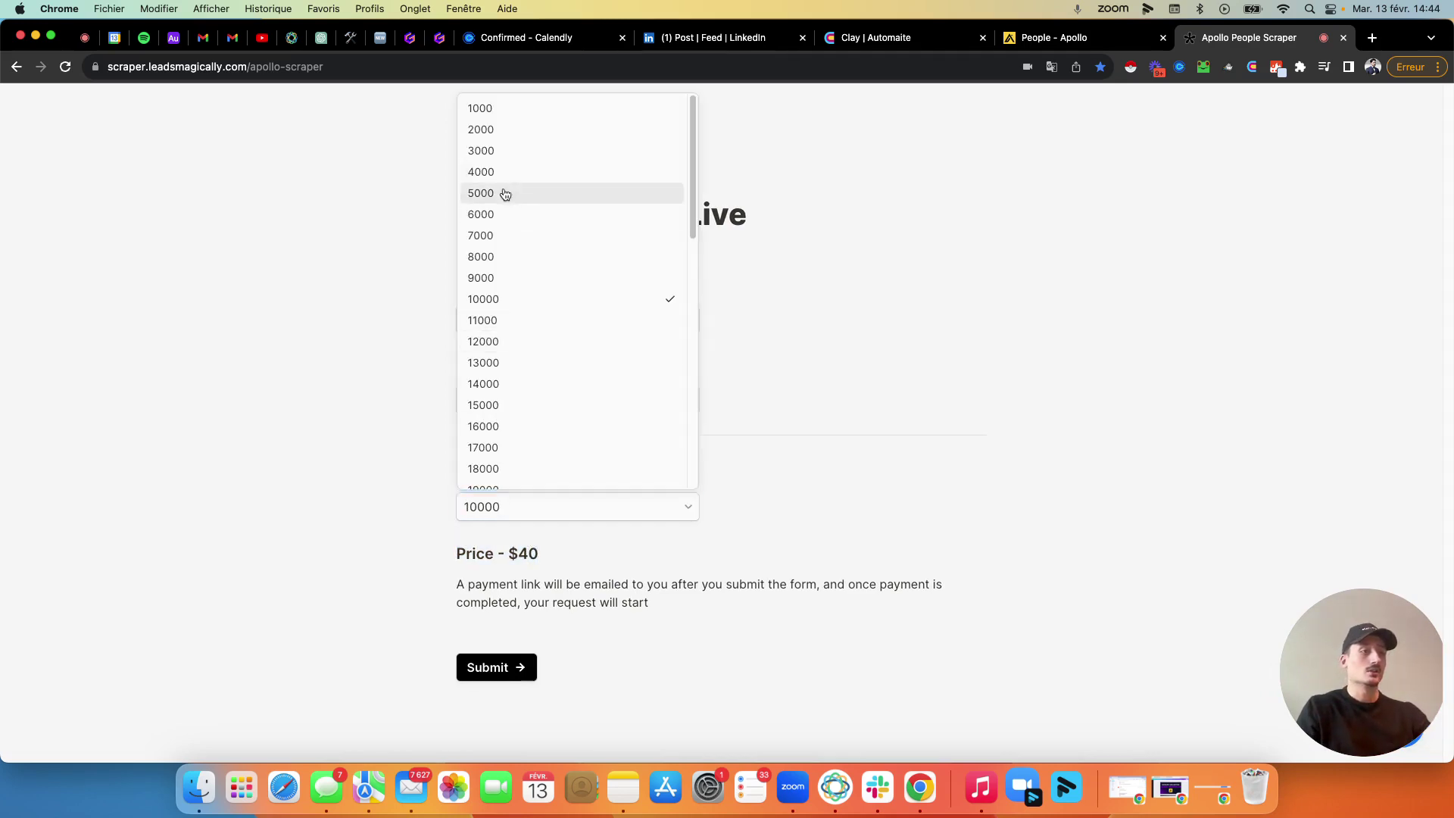
{"action": "left_click", "coordinate": [502, 193]}
{"action": "triple_click", "coordinate": [533, 556]}
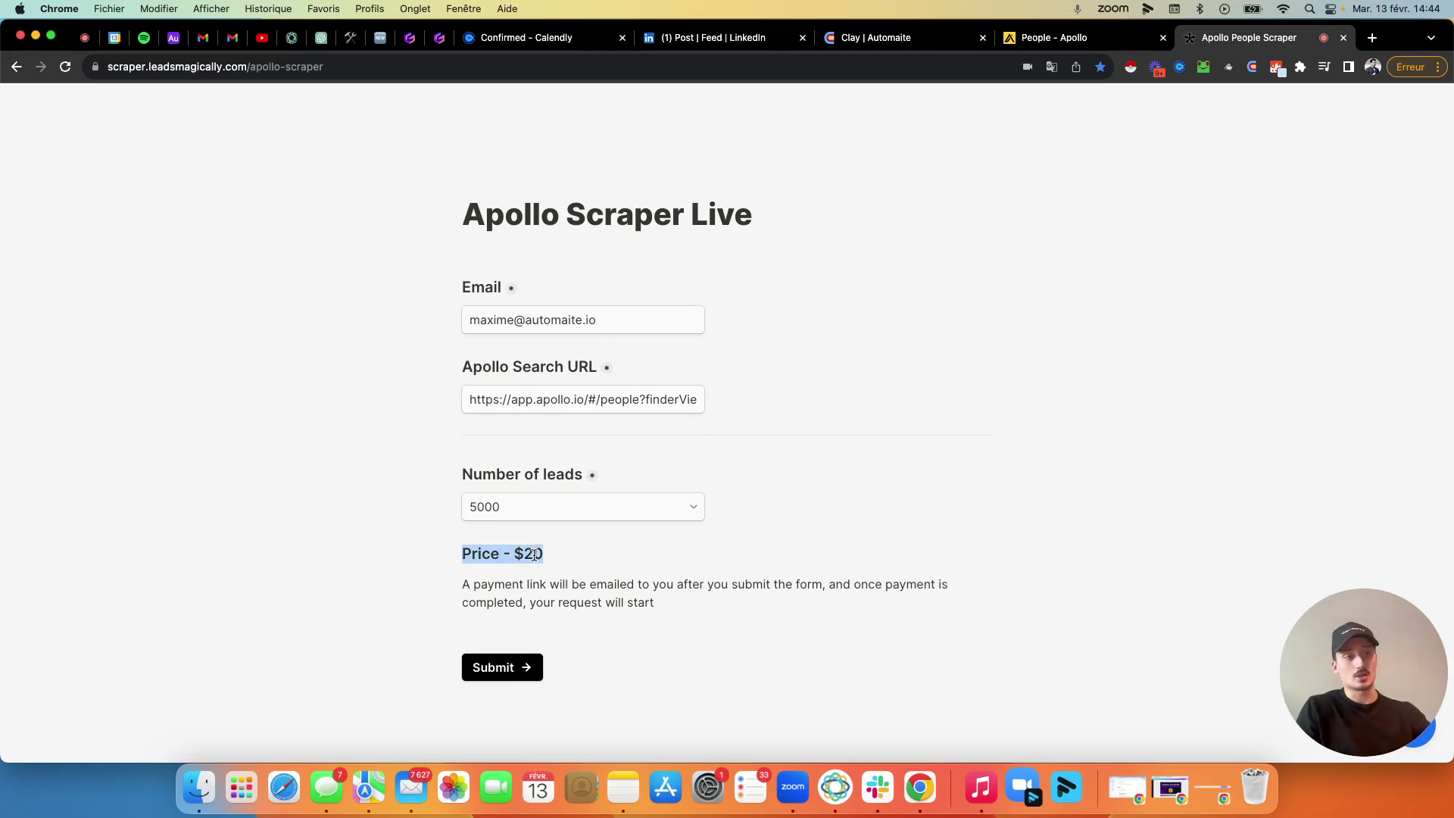
{"action": "left_click", "coordinate": [538, 555]}
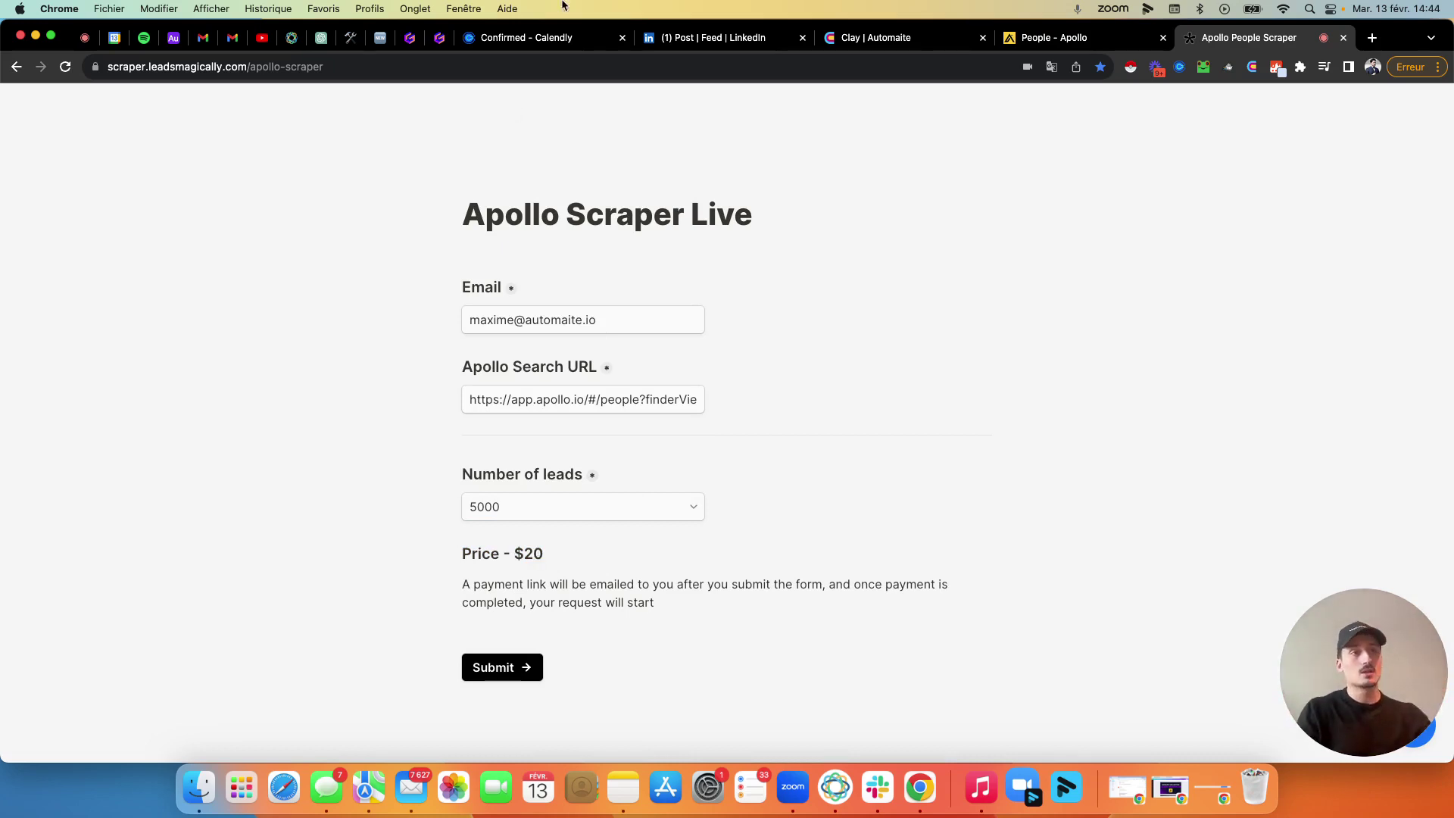
Review the 'Complete Your Payment!' email, trying the INR payment link and highlighting the processing confirmation.
{"action": "left_click", "coordinate": [202, 39]}
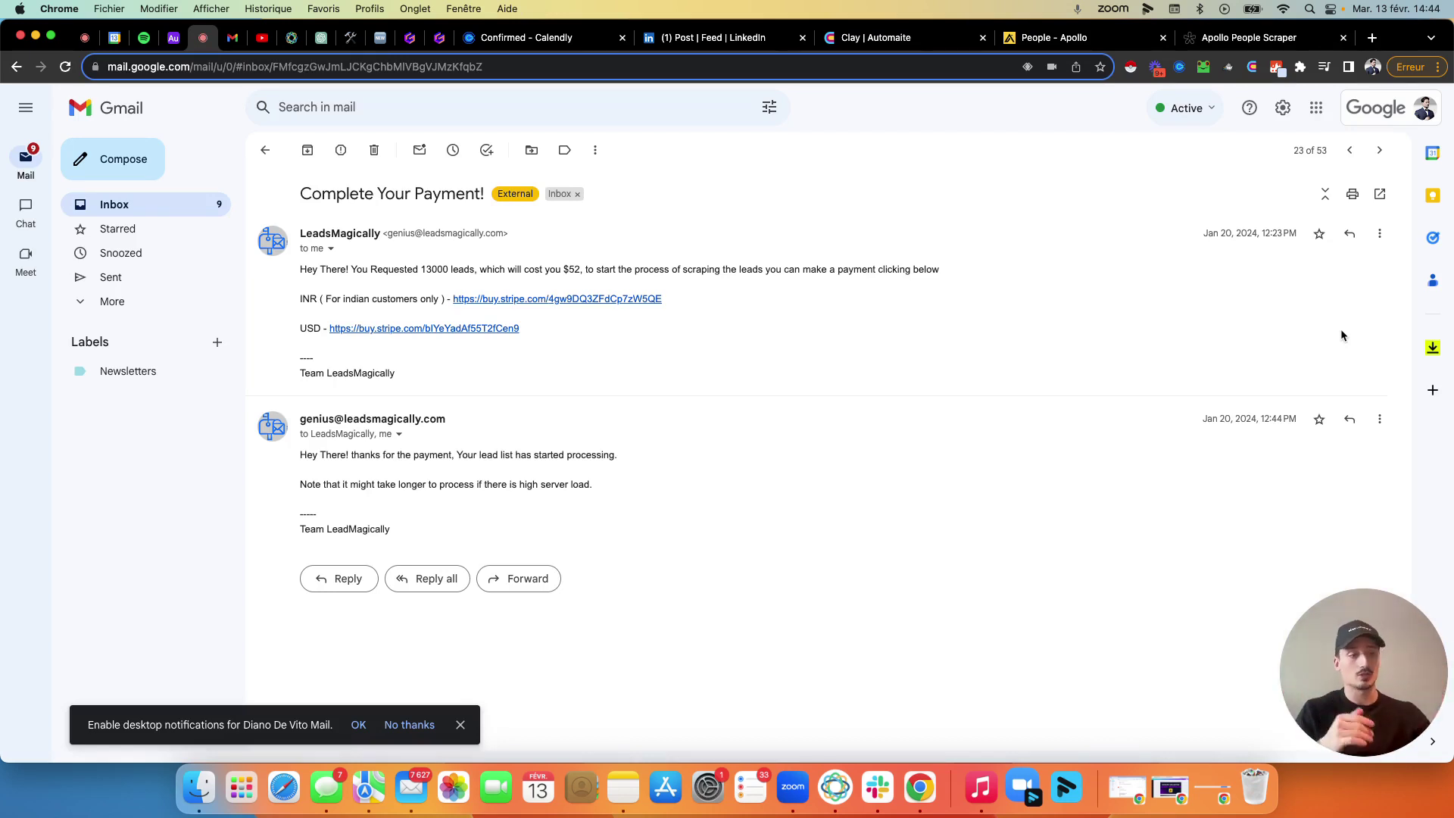
{"action": "left_click", "coordinate": [460, 724]}
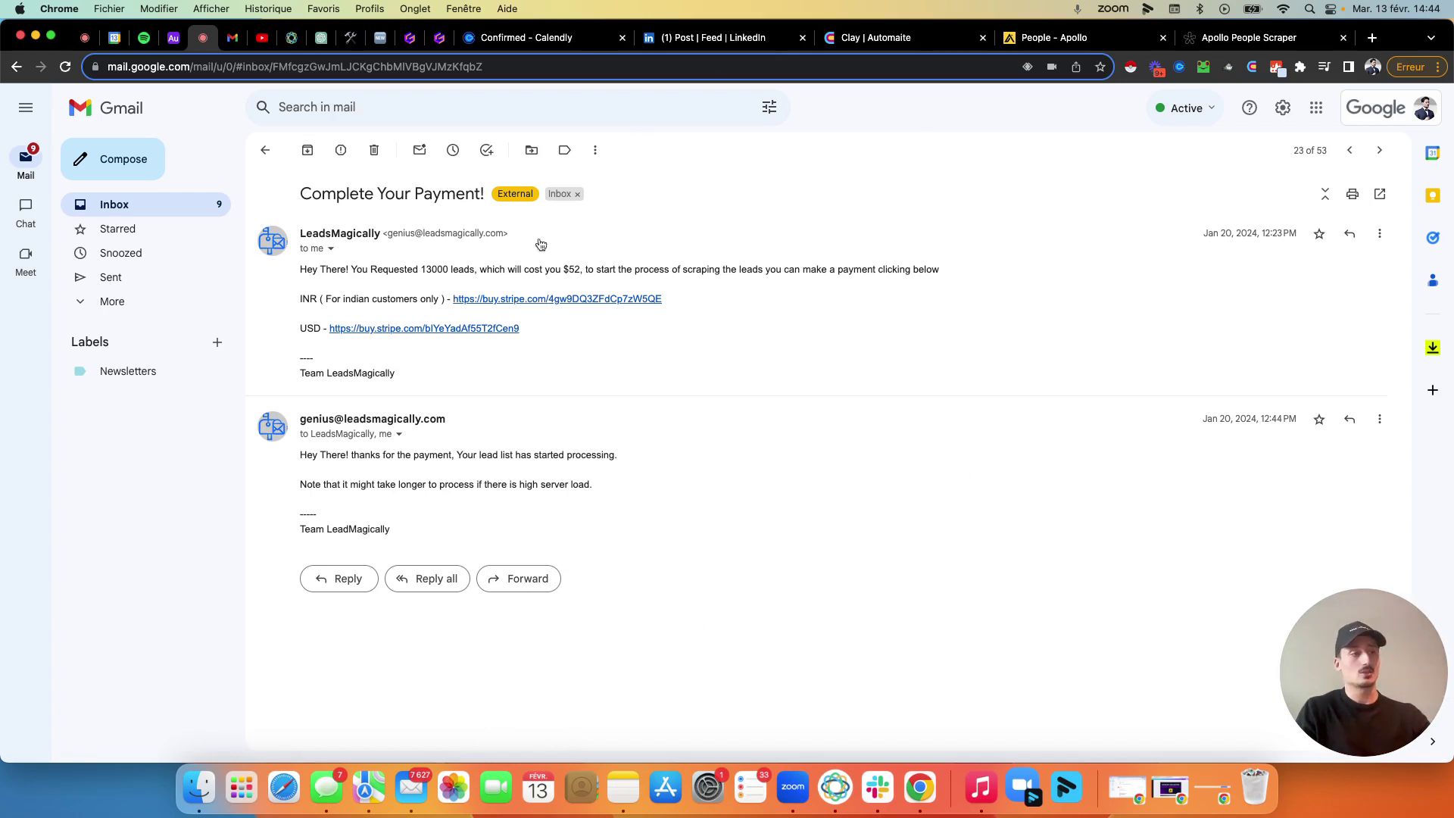
{"action": "left_click", "coordinate": [527, 298]}
{"action": "left_click", "coordinate": [592, 38]}
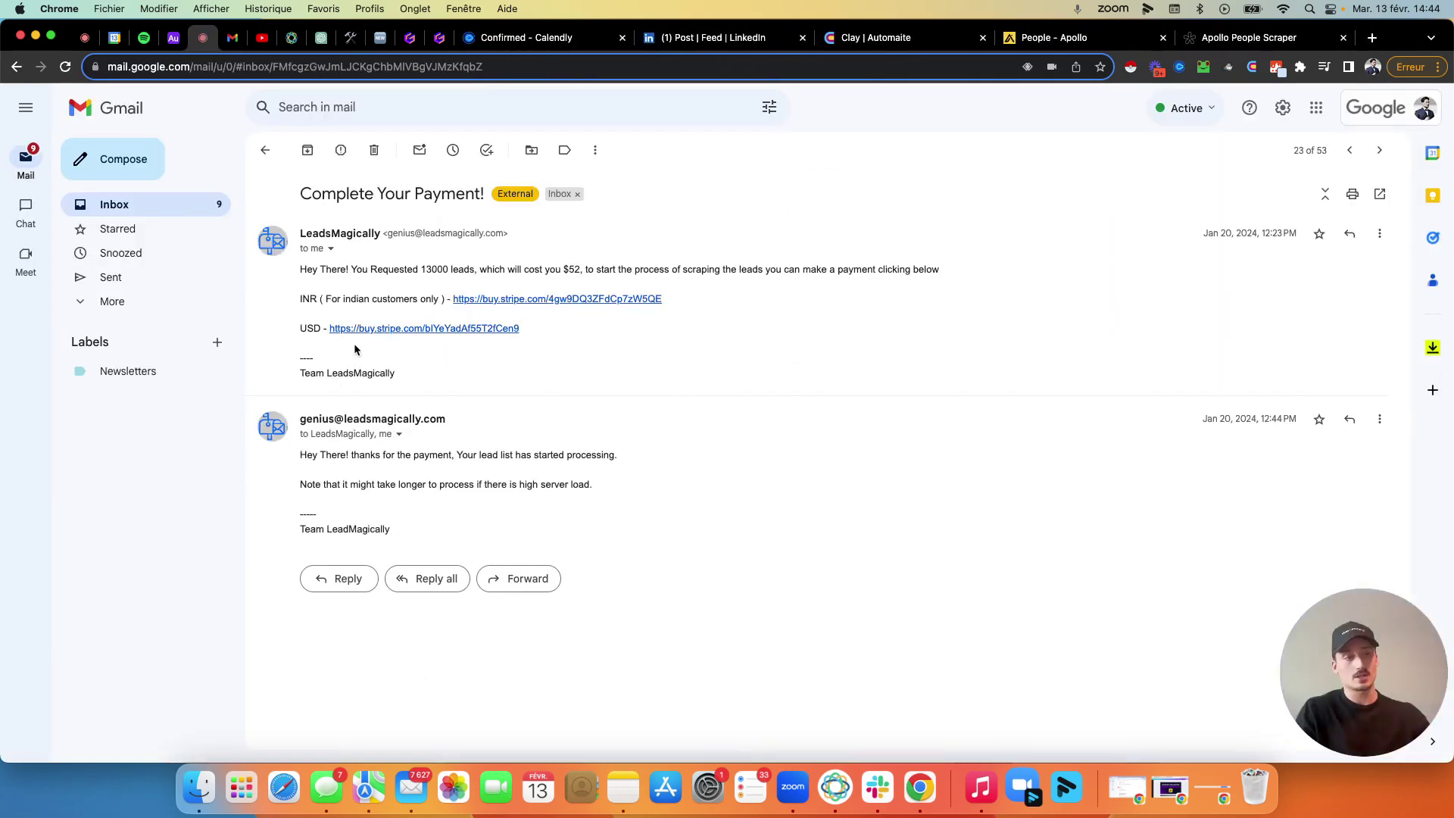
{"action": "left_click_drag", "start_coordinate": [417, 532], "coordinate": [301, 454]}
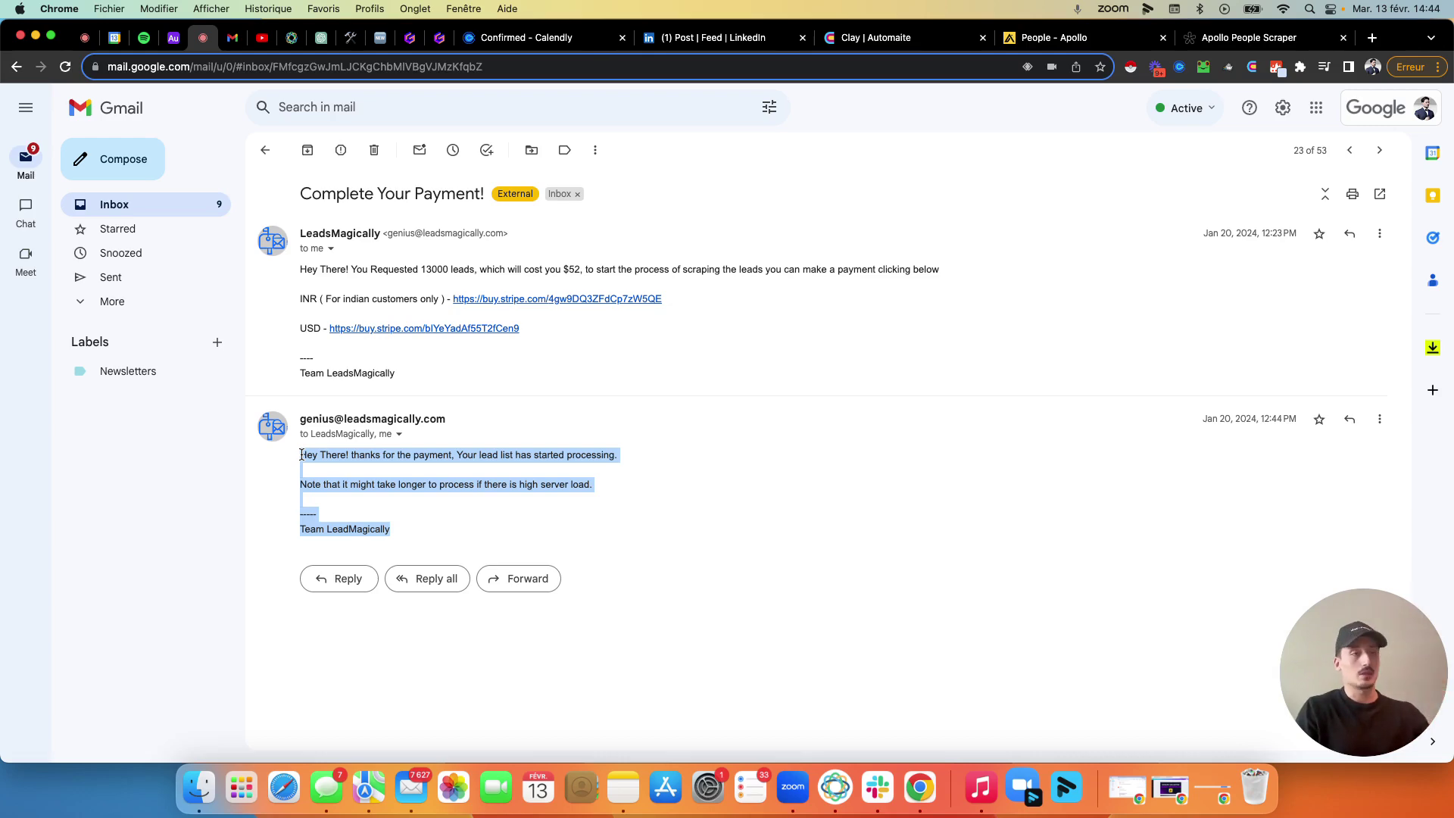
Open the 'Your Lead List is ready!' email and close the extra 13.2K-lead Apollo search.
{"action": "left_click", "coordinate": [222, 42]}
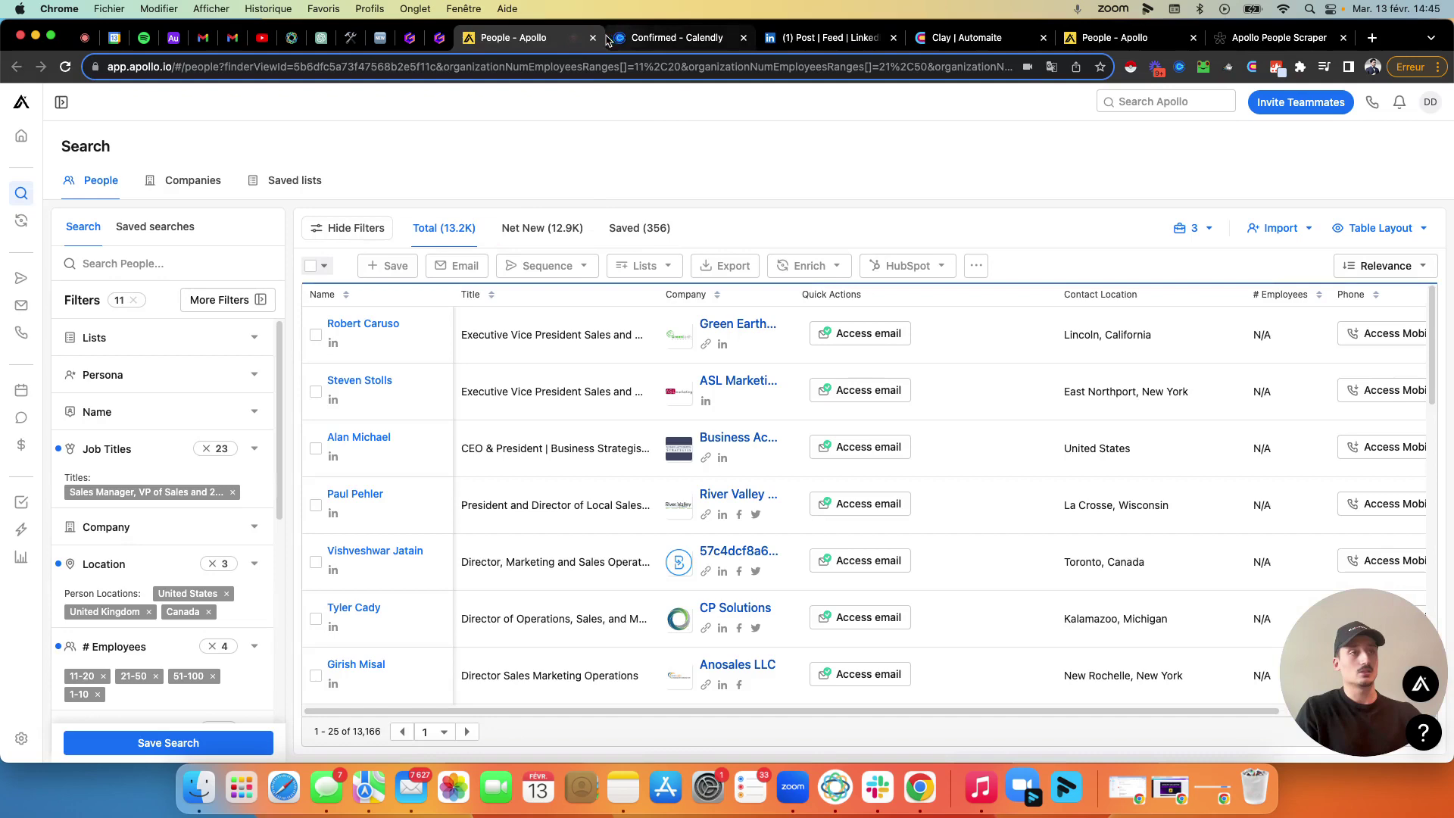
{"action": "left_click", "coordinate": [594, 38]}
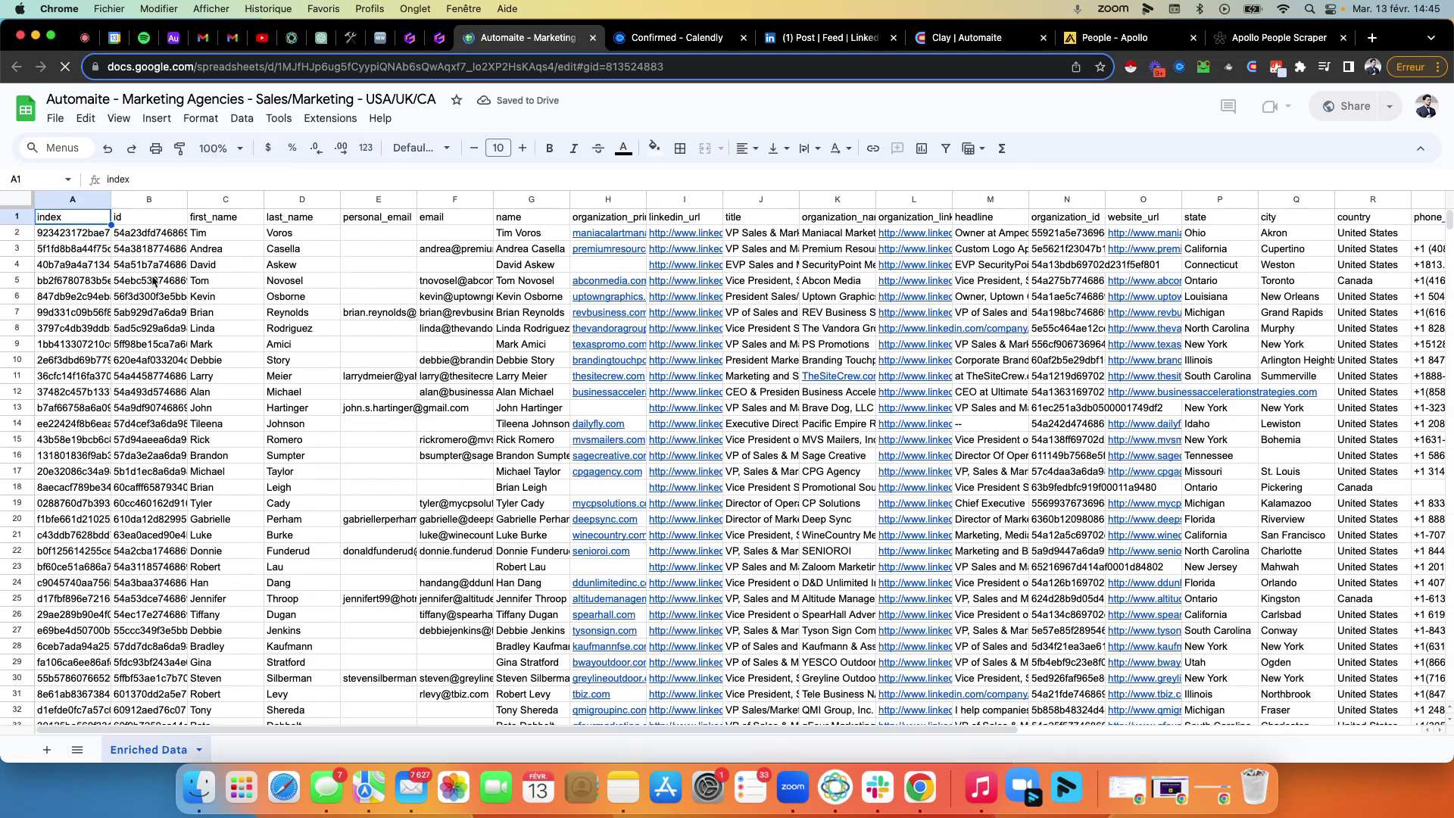
Select the lead rows A3:S40 with names, titles, companies and phone numbers.
{"action": "left_click", "coordinate": [83, 249]}
{"action": "left_click_drag", "start_coordinate": [185, 256], "coordinate": [553, 504]}
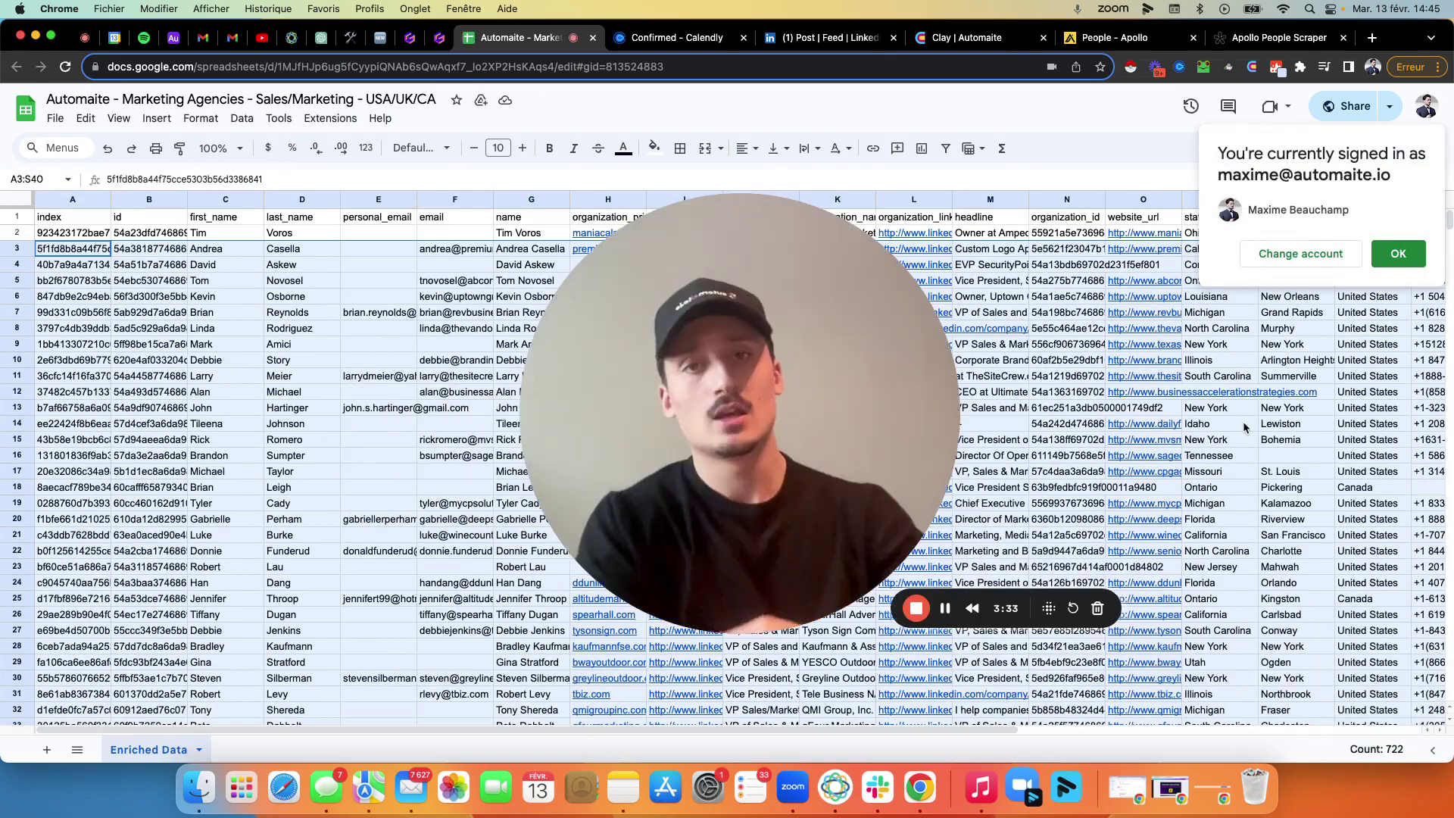